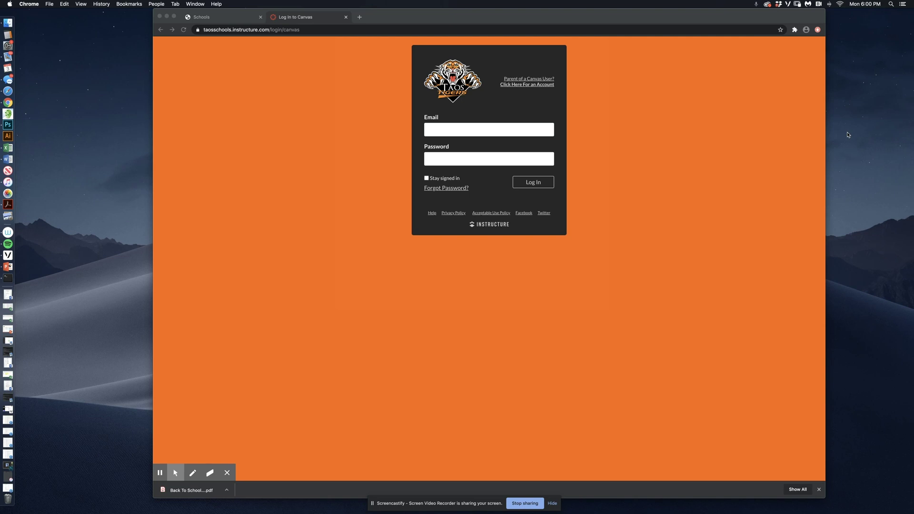
# - Enter the account username in the school login Email field and begin typing the password
pyautogui.click(484, 132)
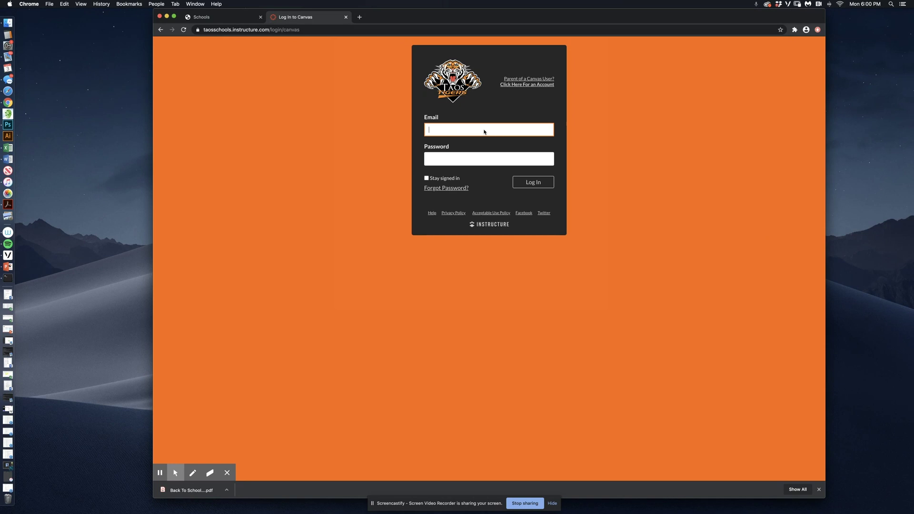
pyautogui.click(480, 159)
pyautogui.write('•')
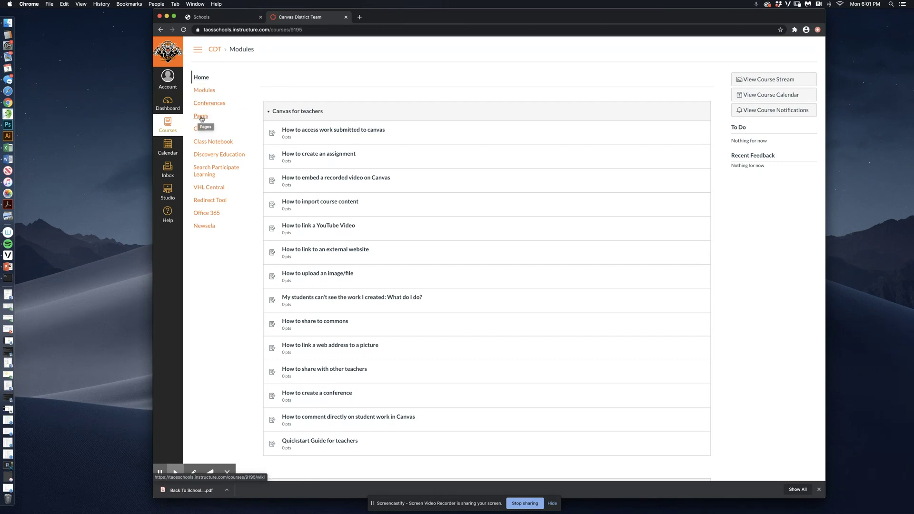
# - Browse the Resources Elementary Canvas and Curriculum/Resource Spreadsheet pages, then go to the course Modules
pyautogui.click(201, 117)
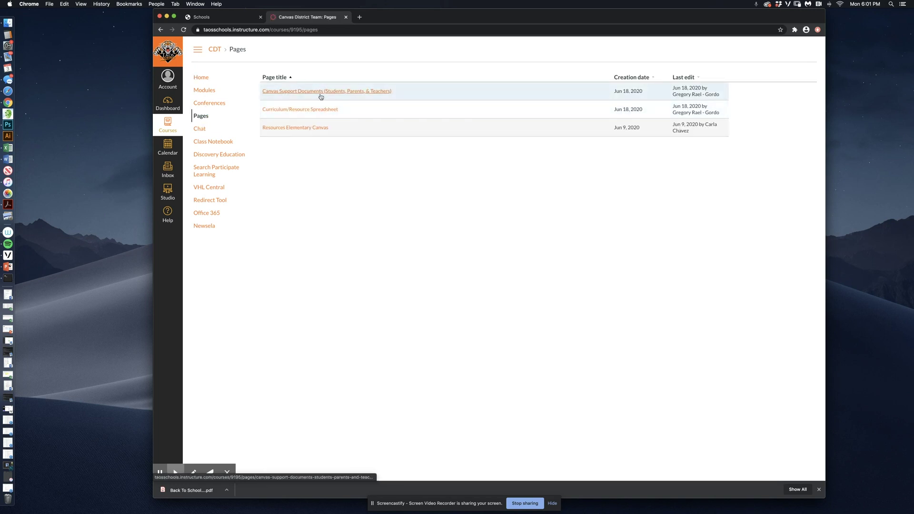
pyautogui.click(289, 128)
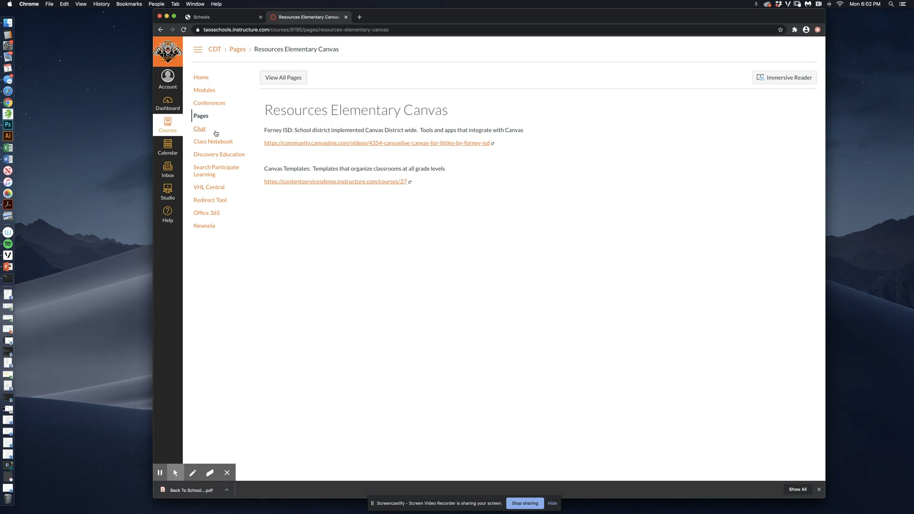
pyautogui.click(202, 120)
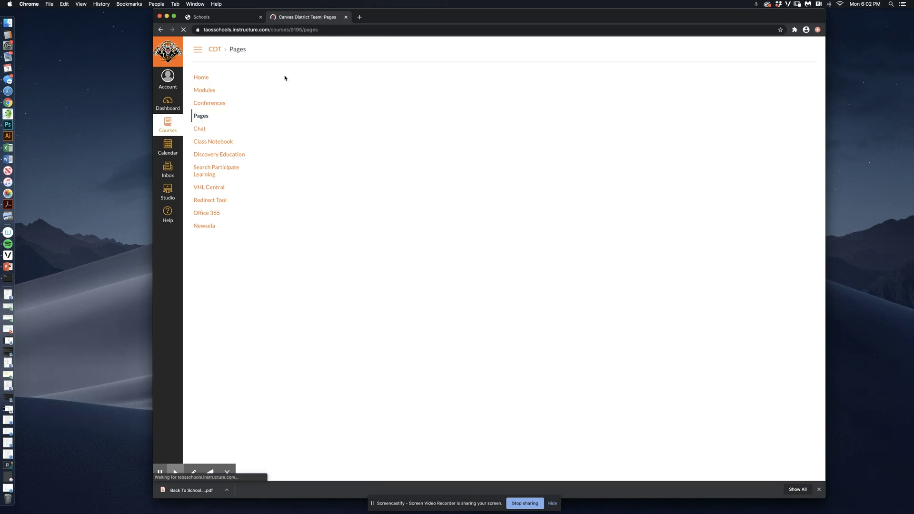
pyautogui.click(287, 112)
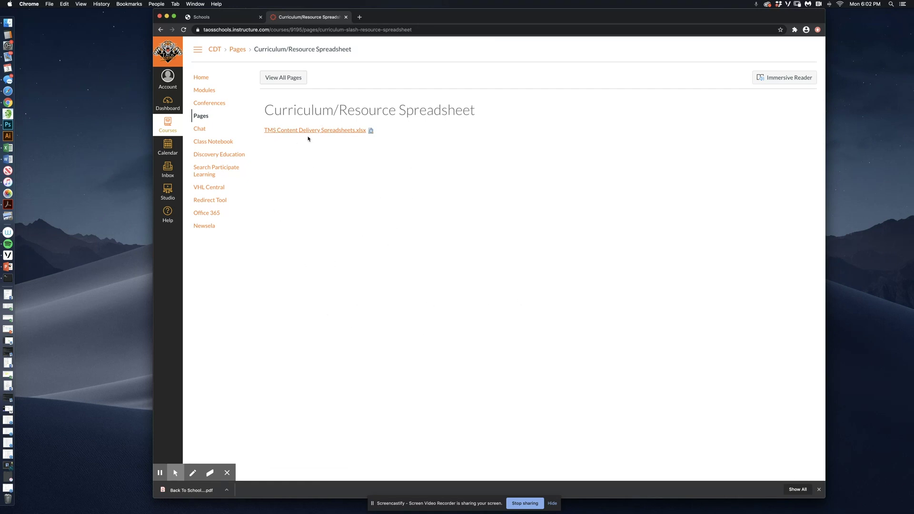
pyautogui.click(204, 90)
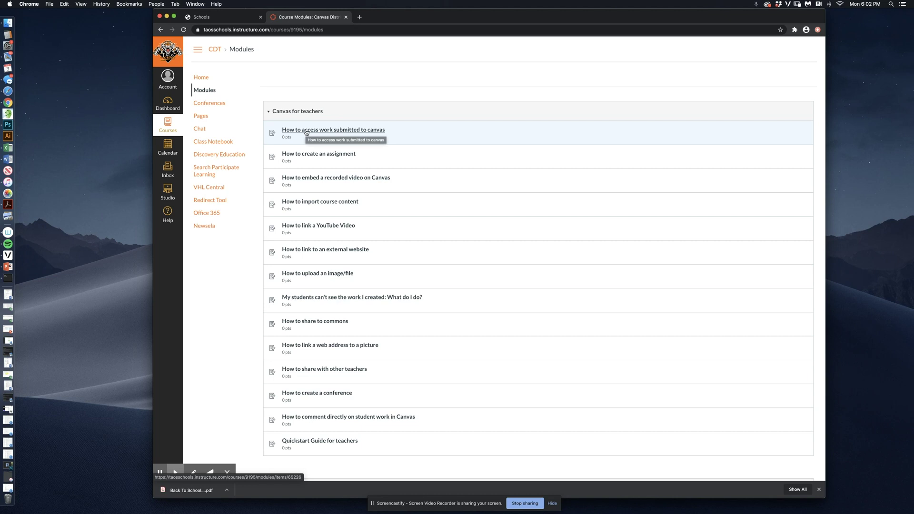
# - View 'How to access work submitted to canvas' and the next item, then open the Calendar
pyautogui.click(320, 132)
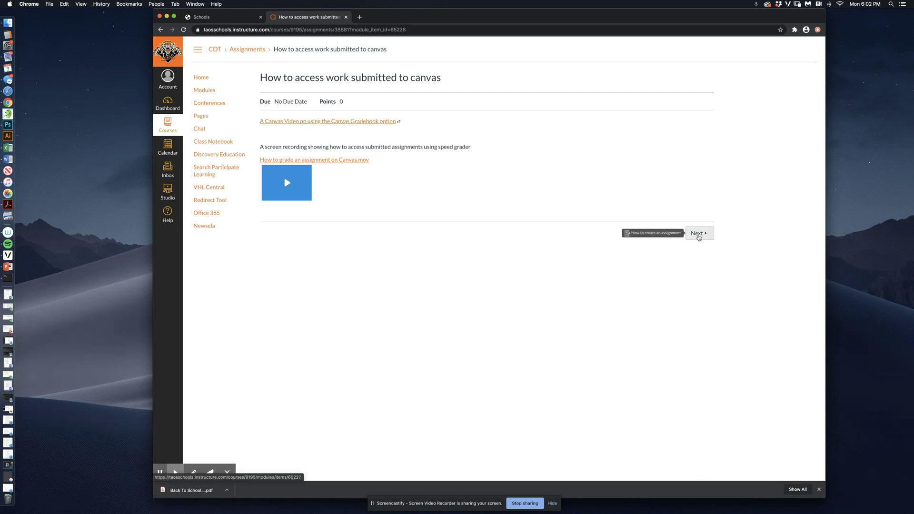
pyautogui.click(698, 237)
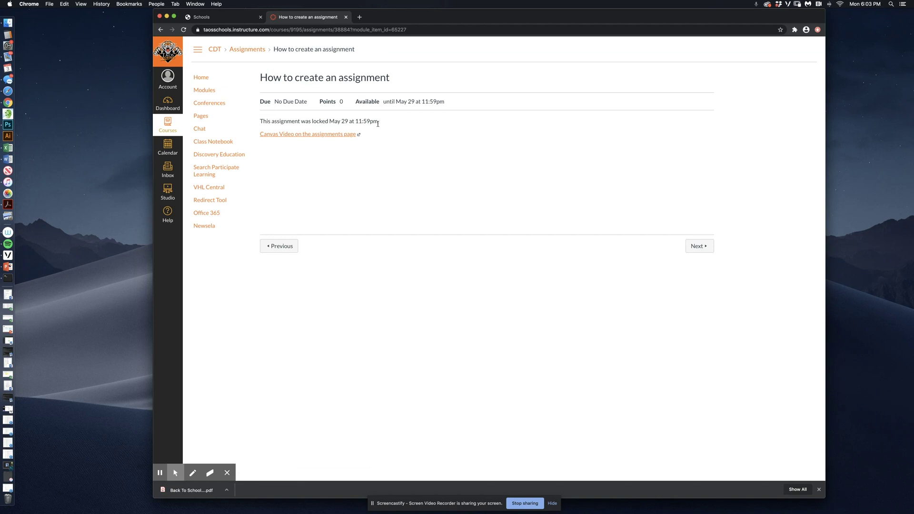
pyautogui.click(202, 79)
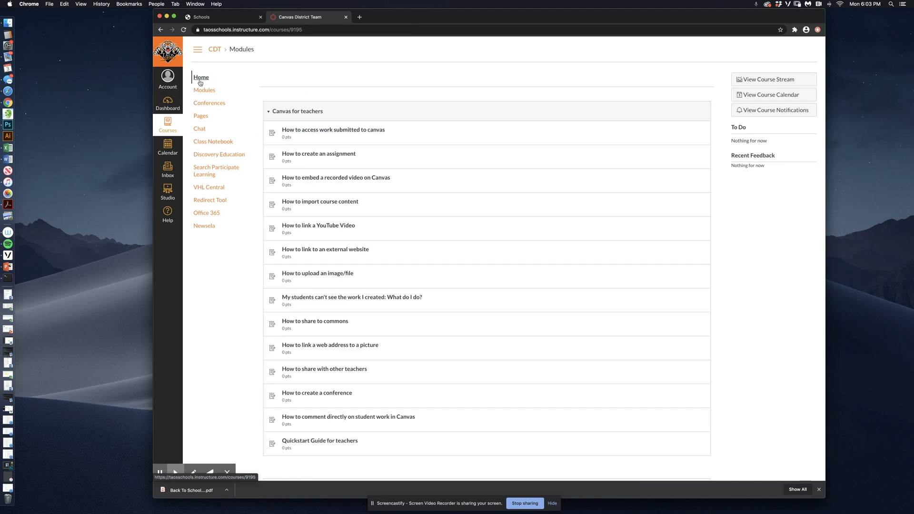
pyautogui.click(168, 149)
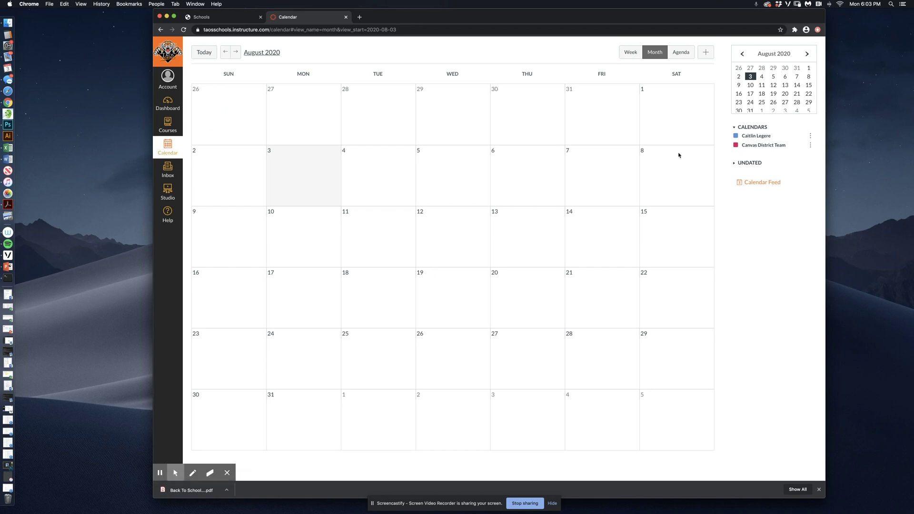
pyautogui.click(810, 145)
pyautogui.click(771, 174)
pyautogui.click(811, 145)
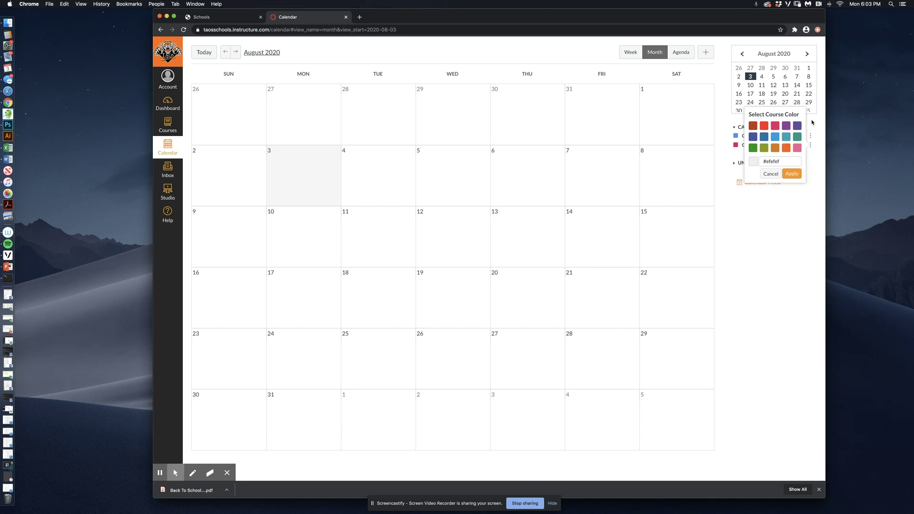
pyautogui.click(771, 174)
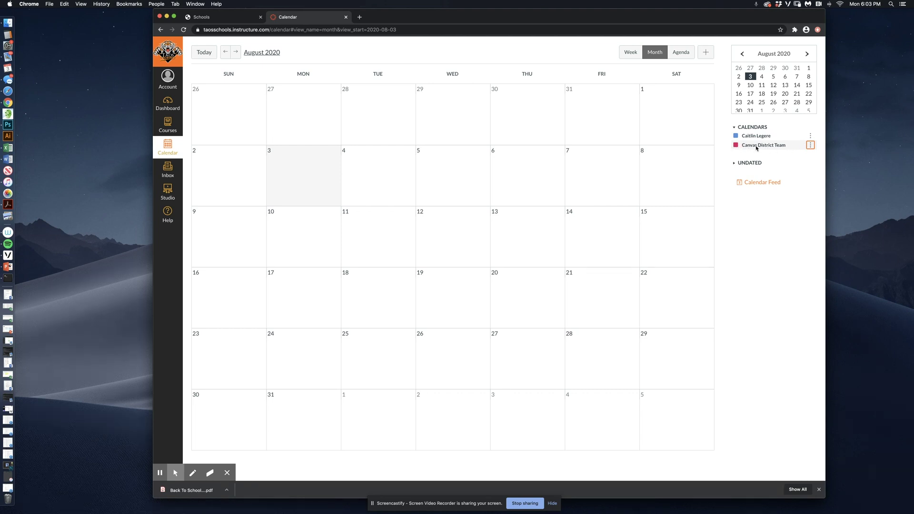
pyautogui.click(810, 145)
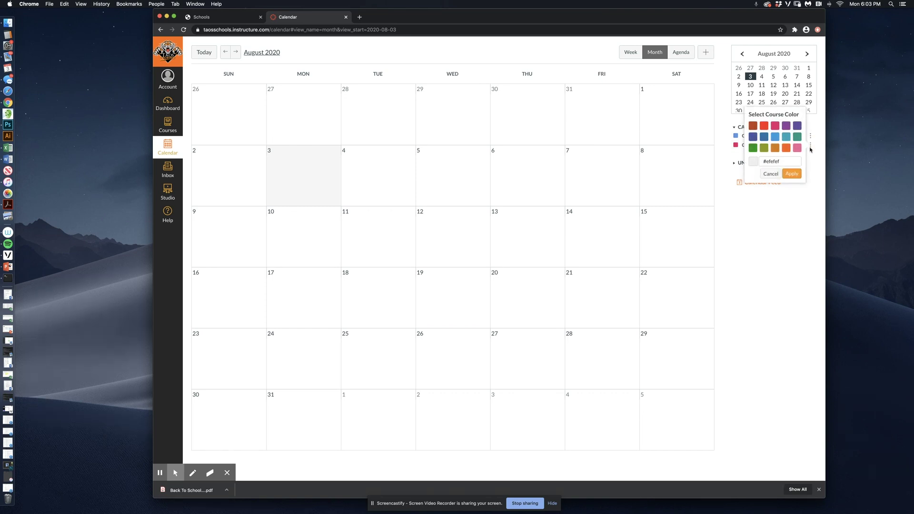
pyautogui.click(813, 148)
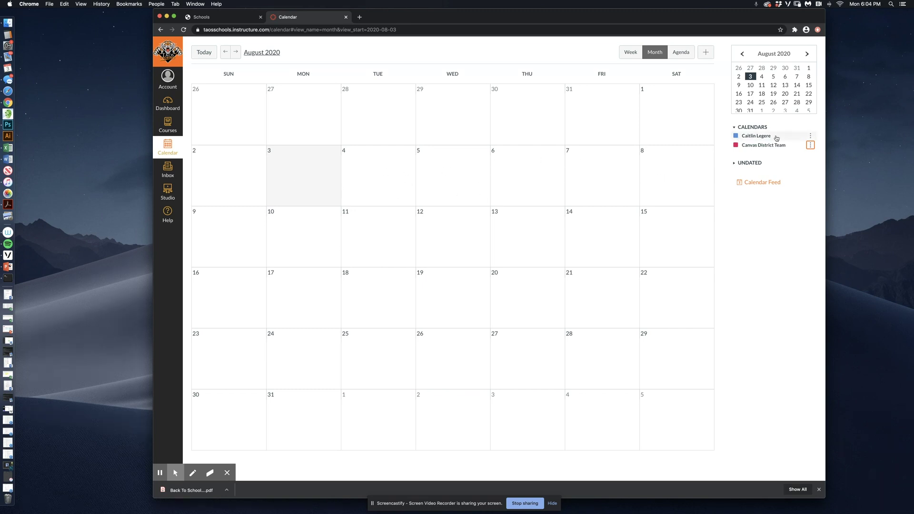
# - Create 'test event' on August 3, 1–2 pm, located at home, on the personal calendar
pyautogui.click(323, 170)
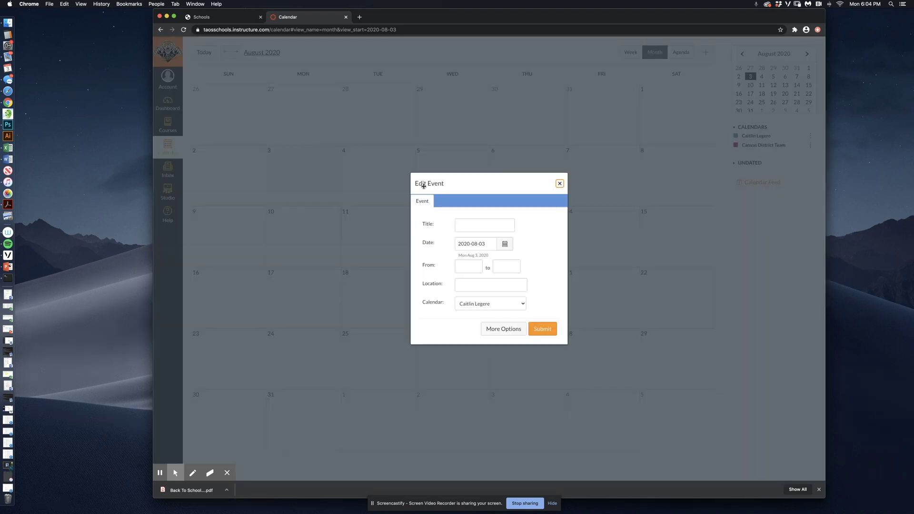
pyautogui.click(461, 226)
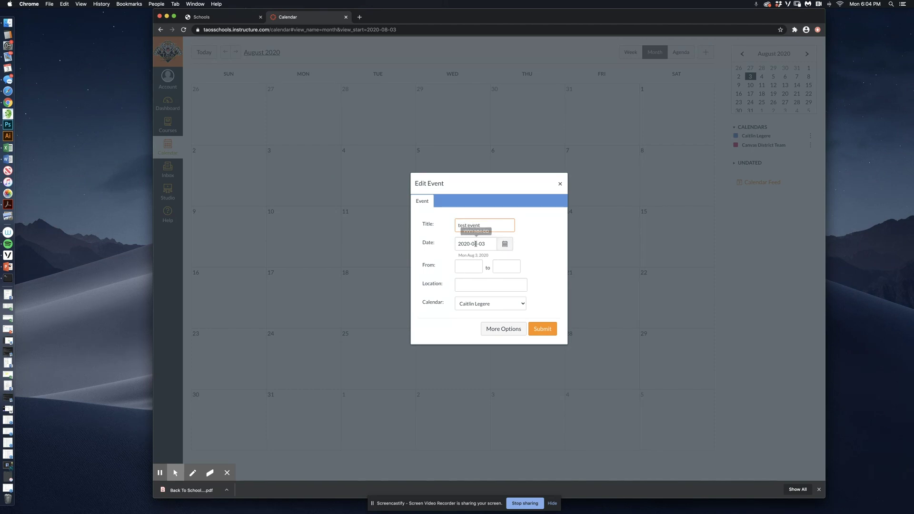
pyautogui.click(465, 266)
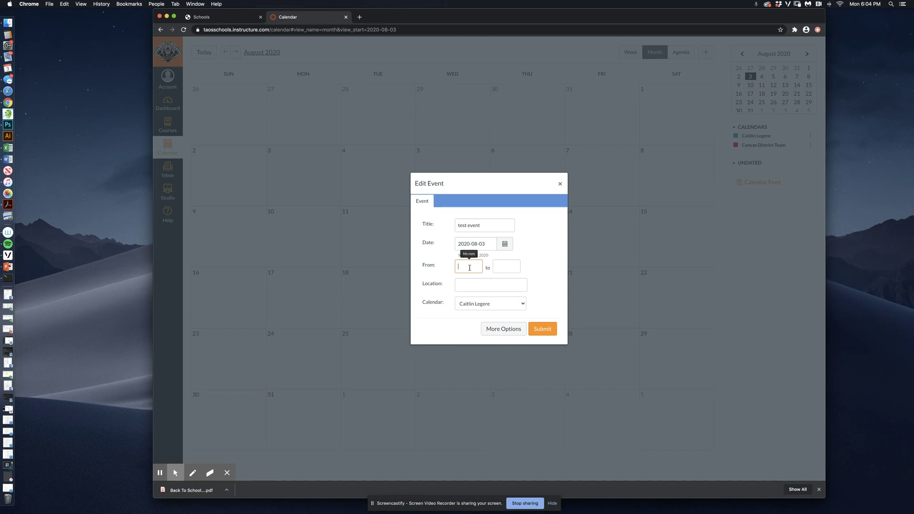
pyautogui.write('1')
pyautogui.click(501, 269)
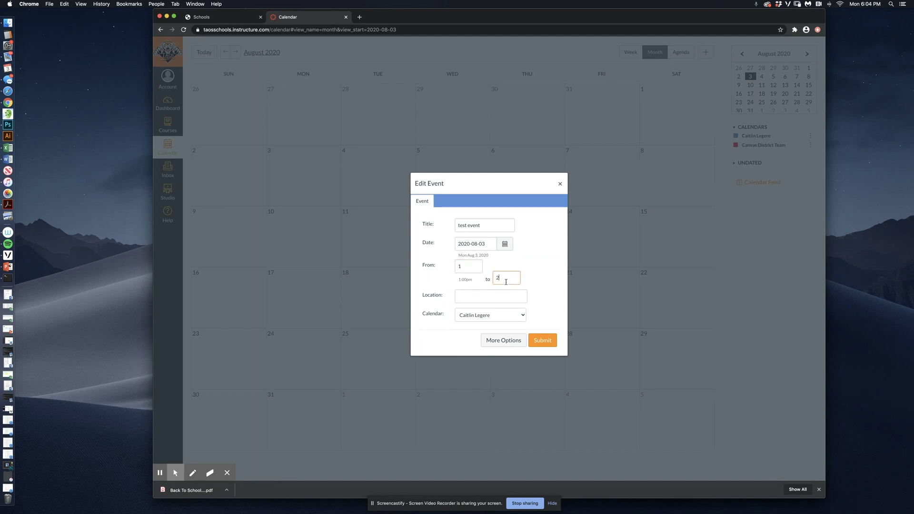
pyautogui.write('2')
pyautogui.click(472, 295)
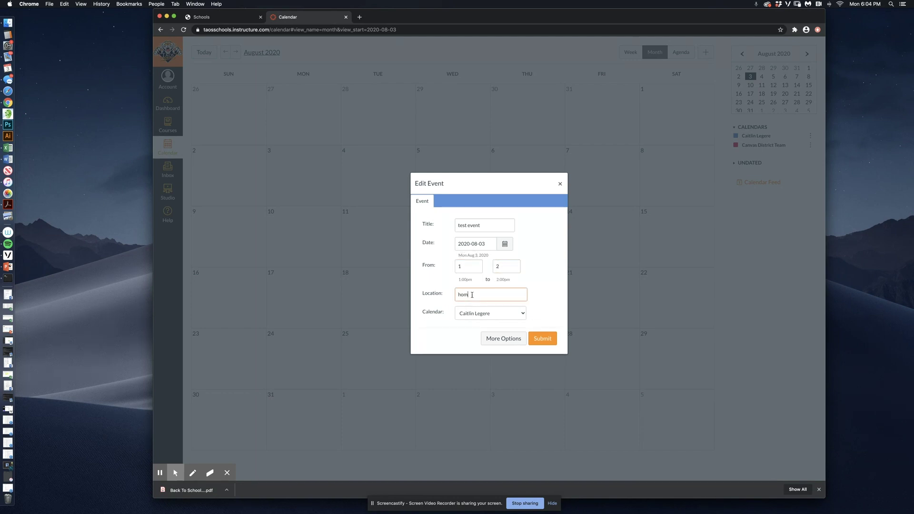
pyautogui.click(501, 315)
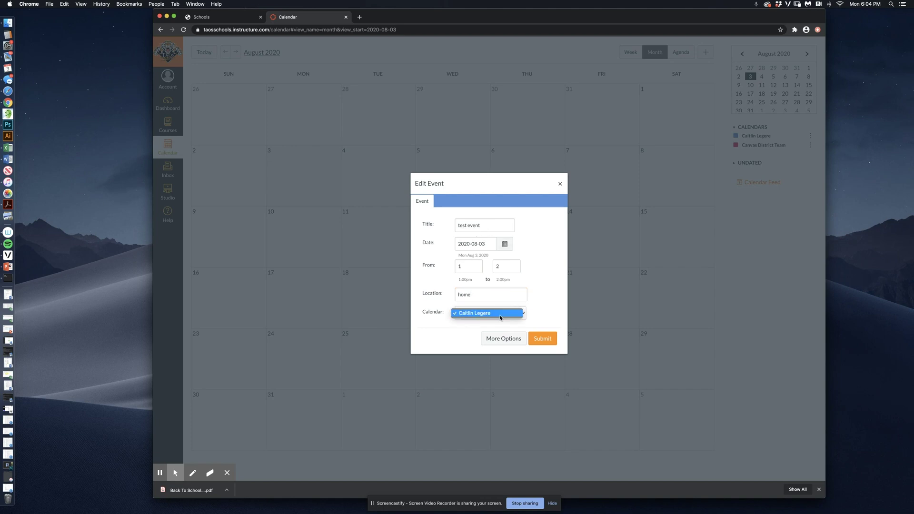
pyautogui.click(523, 314)
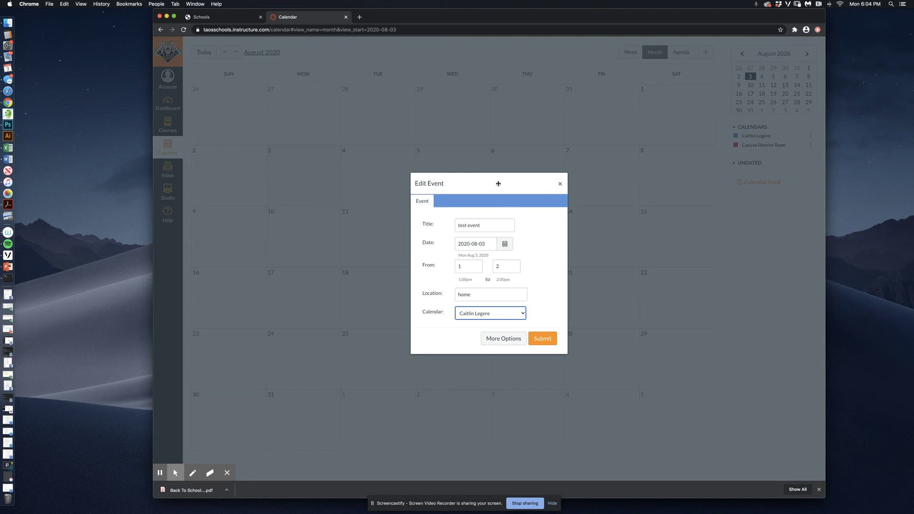
pyautogui.click(544, 339)
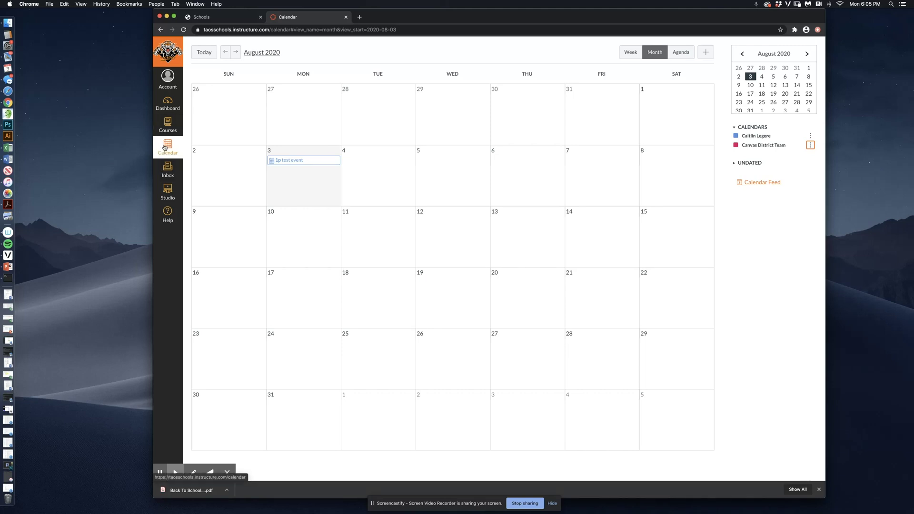
# - Return to the Dashboard after confirming the 1p test event on August 3
pyautogui.click(167, 104)
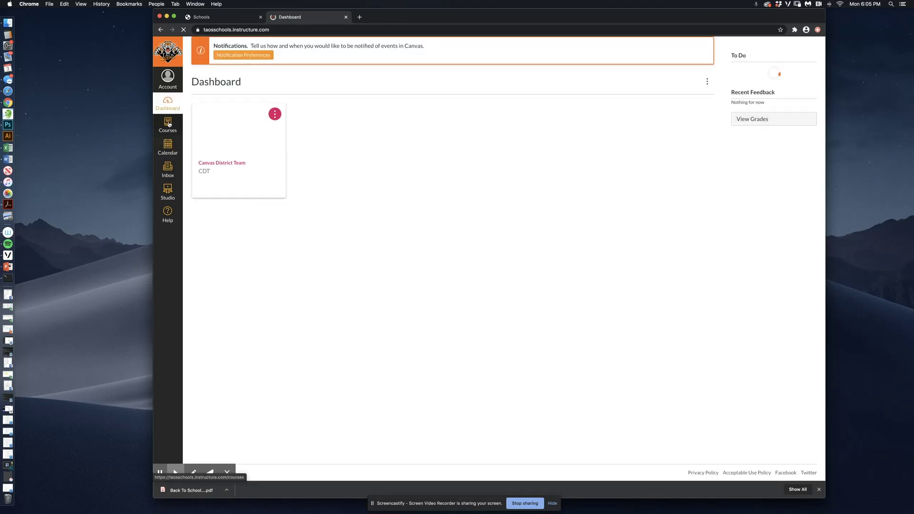
# - Open the Canvas District Team course and its Conferences, then go back to the Calendar
pyautogui.click(220, 138)
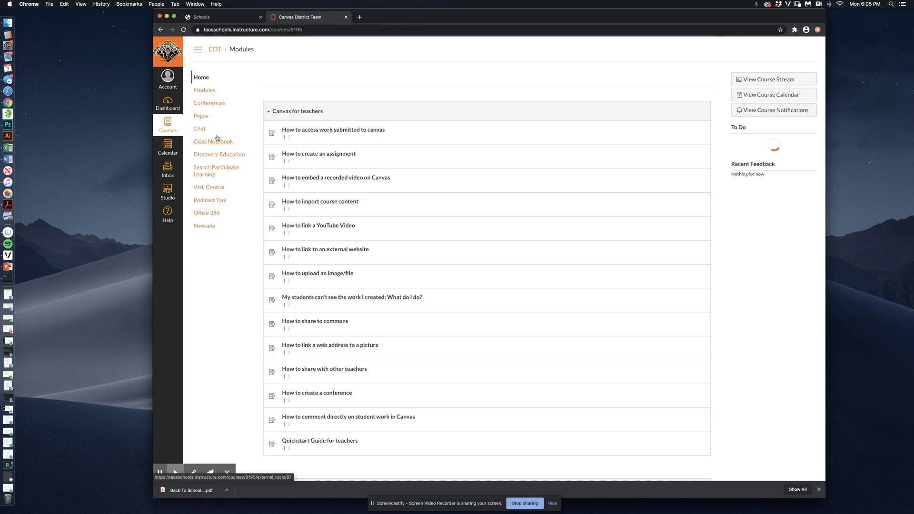
pyautogui.click(209, 103)
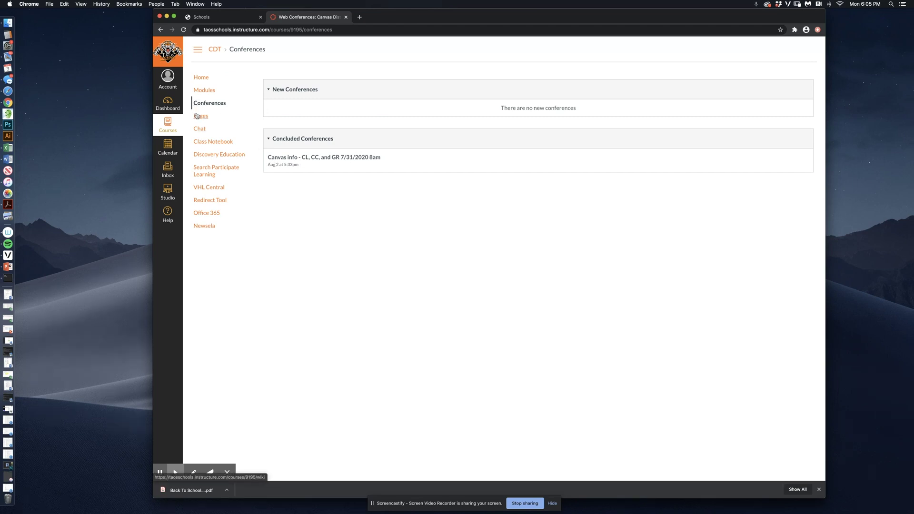
pyautogui.click(166, 148)
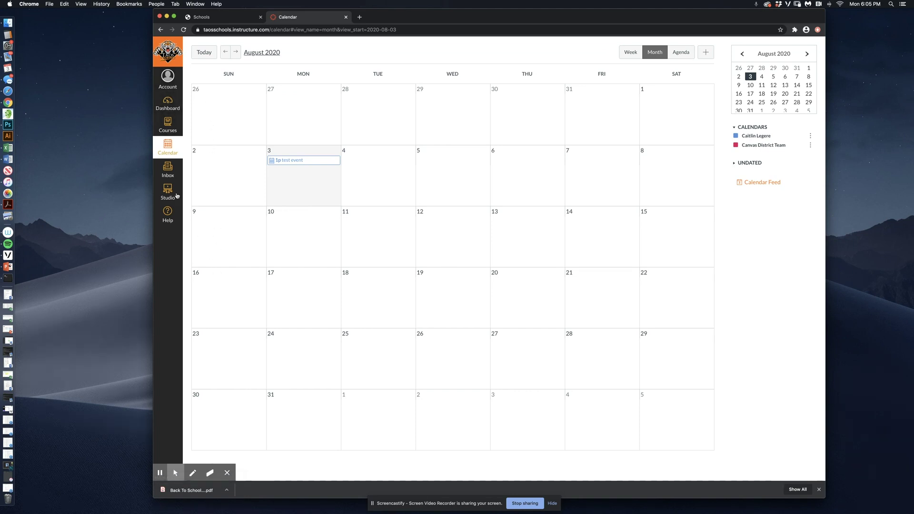
# - Open the Inbox, glance at the Help tray and close it, then nudge the window left
pyautogui.click(164, 171)
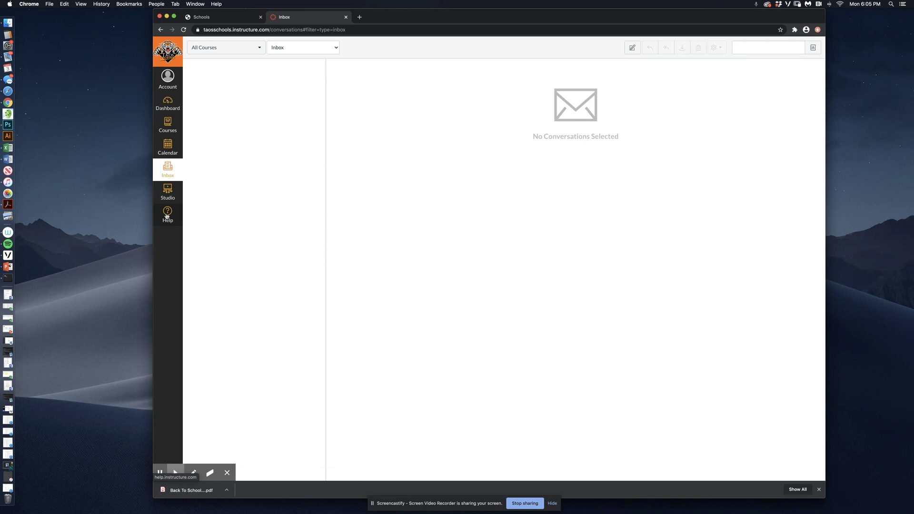
pyautogui.click(167, 217)
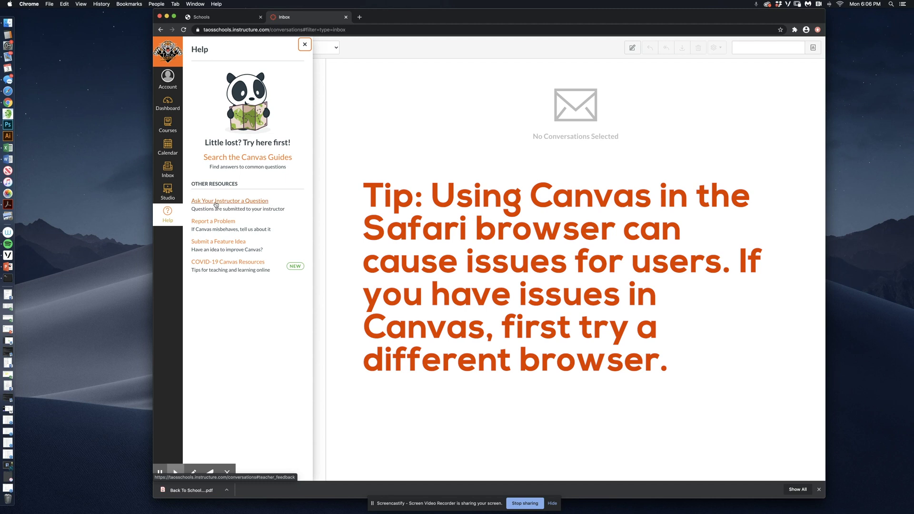
pyautogui.click(305, 45)
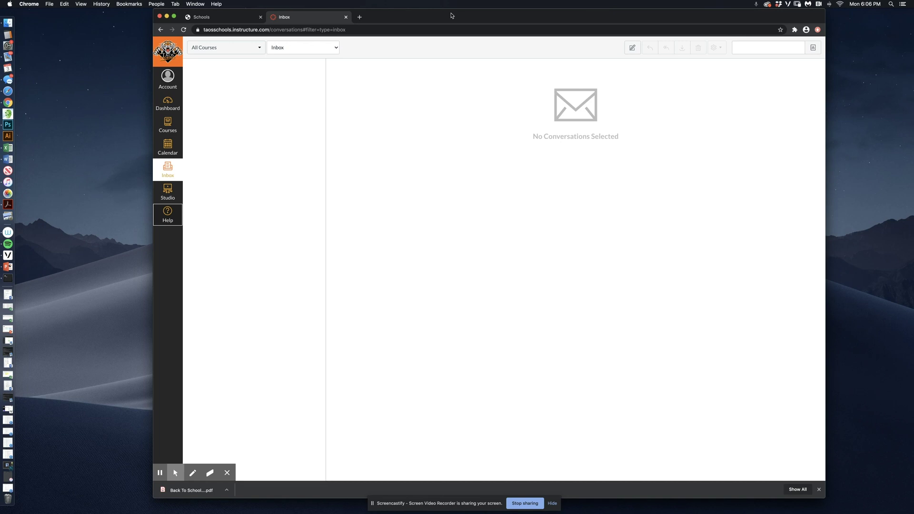
pyautogui.moveTo(452, 16); pyautogui.dragTo(418, 16)
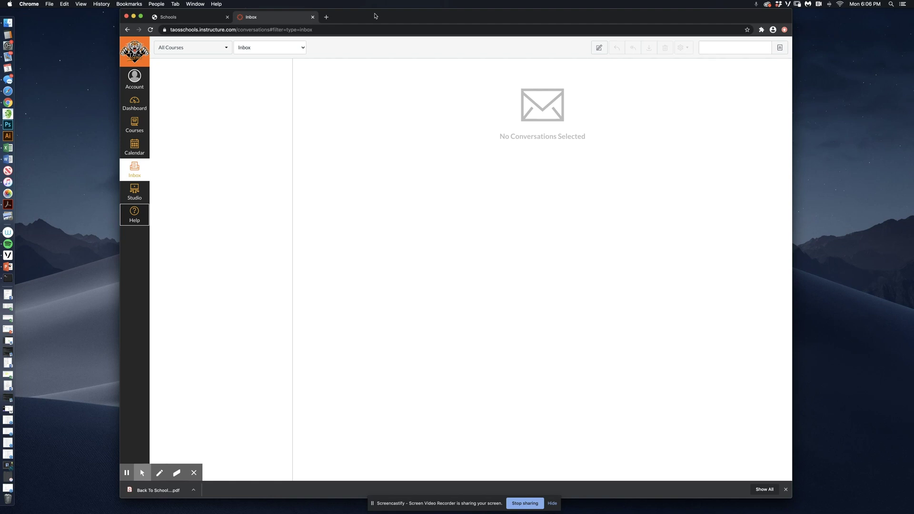
# - Open 'Helping parents access conferences on Canvas' from the CDT course modules
pyautogui.click(137, 105)
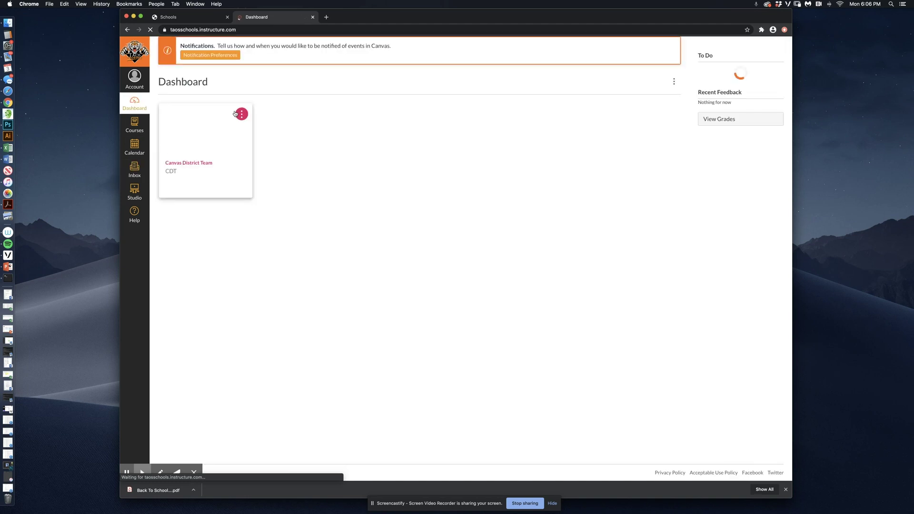
pyautogui.click(191, 135)
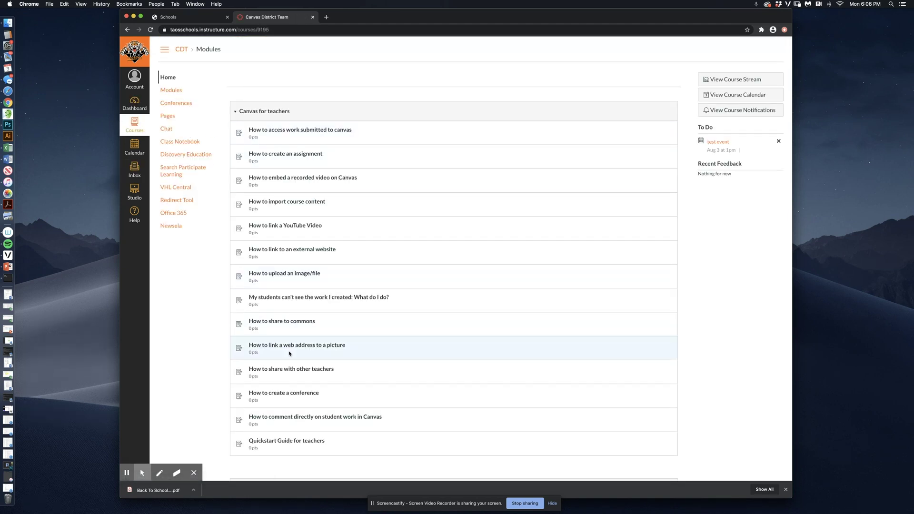
pyautogui.scroll(-4, 287, 333)
pyautogui.scroll(-4, 283, 289)
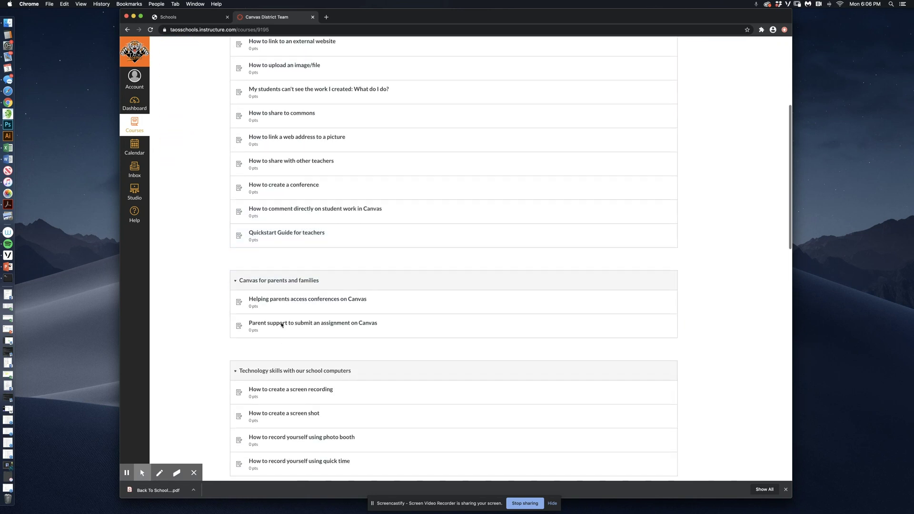
pyautogui.click(288, 299)
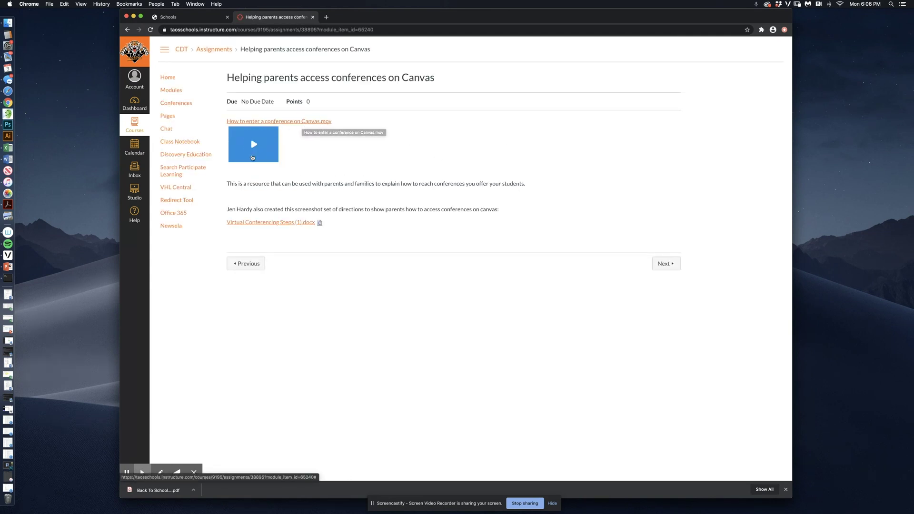
# - Play the how-to-enter-a-conference video, then advance to the next module item
pyautogui.click(254, 145)
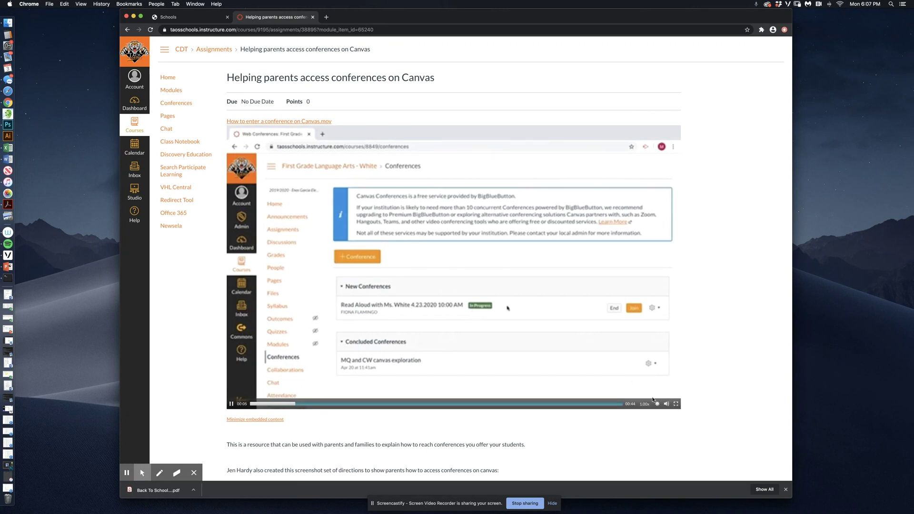
pyautogui.moveTo(665, 405)
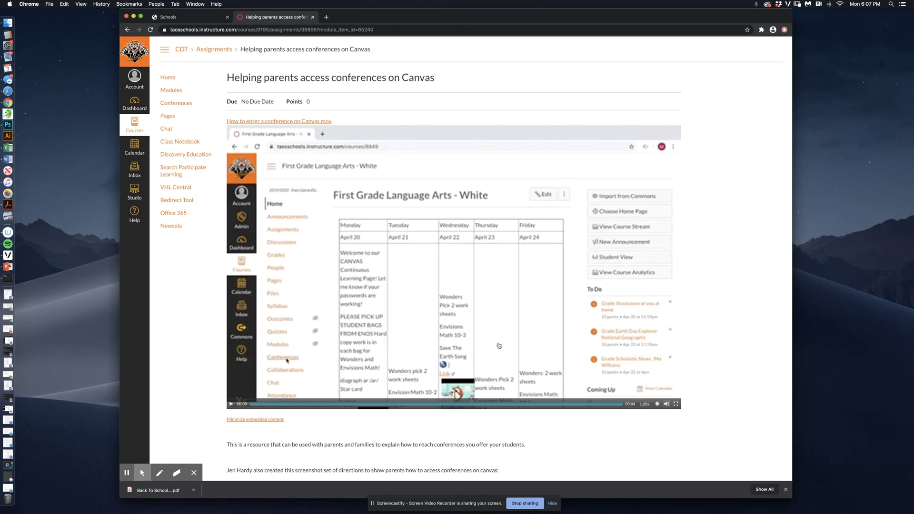
pyautogui.scroll(-3, 738, 340)
pyautogui.scroll(3, 188, 126)
pyautogui.scroll(-3, 604, 430)
pyautogui.click(666, 461)
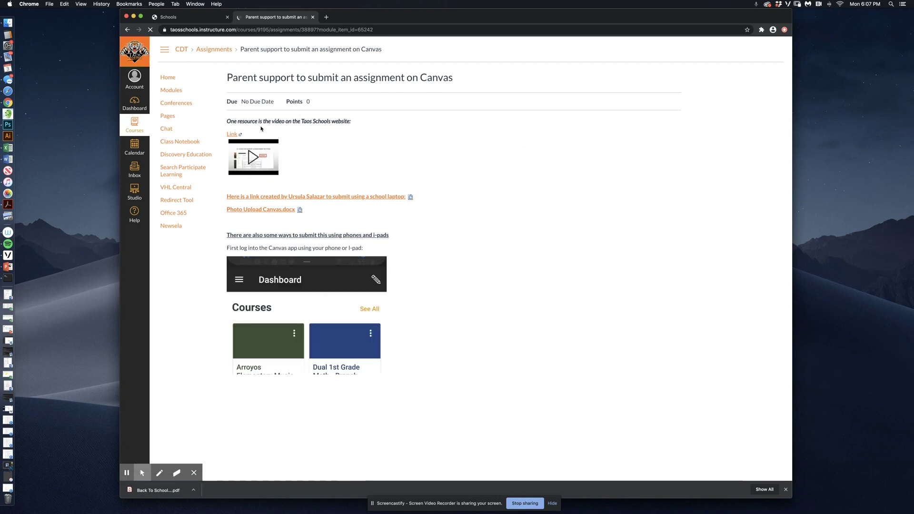
# - Open the 'Submitting Assignments' video thumbnail on YouTube and let it play
pyautogui.click(254, 161)
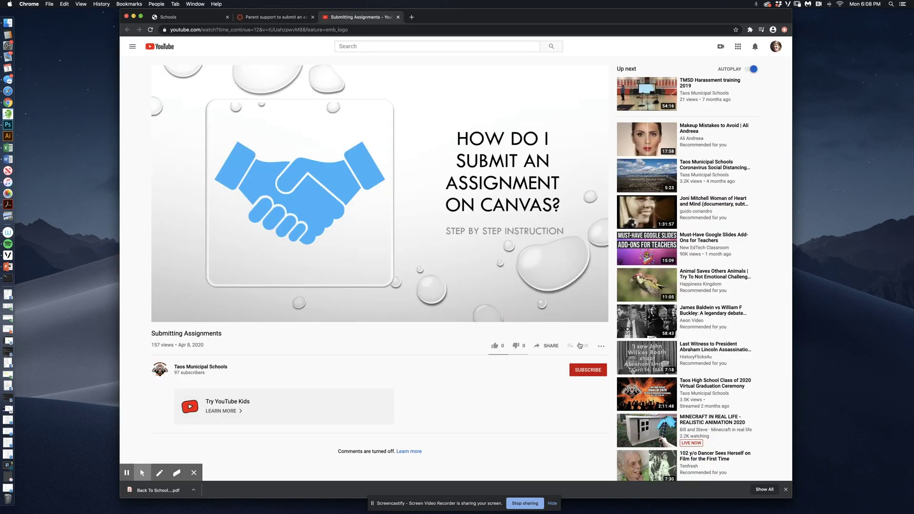